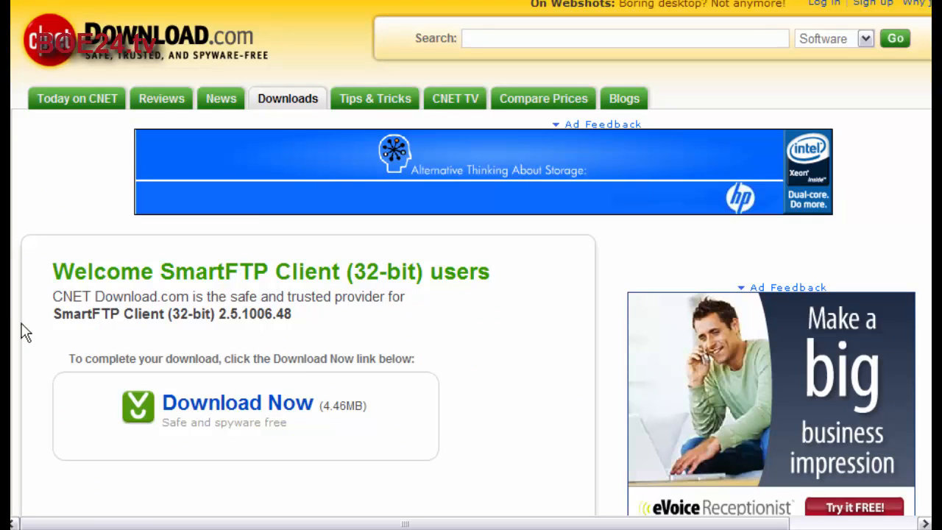
- Download the SmartFTP Client (32-bit) 2.5.1006.48 installer and save SFTPMSI.exe
{"action": "scroll", "coordinate": [305, 374], "scroll_direction": "down", "scroll_amount": 3}
{"action": "left_click", "coordinate": [300, 295]}
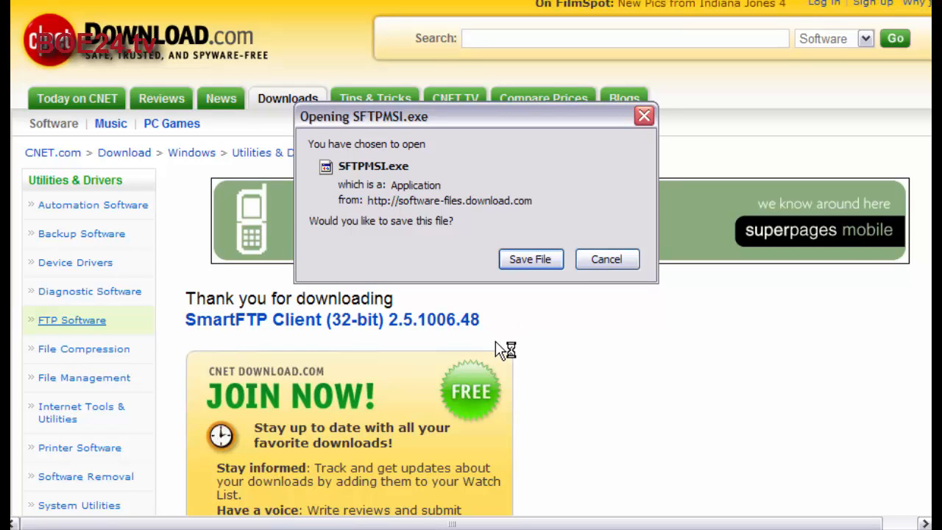
{"action": "key", "text": "Return"}
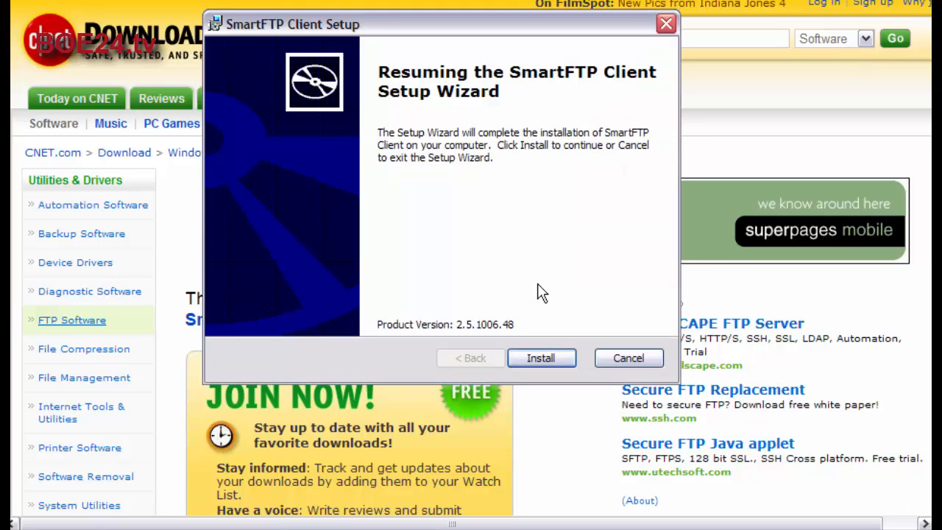
- Install SmartFTP Client, finish setup with the launch option enabled, and dismiss the license reminder
{"action": "left_click", "coordinate": [536, 353]}
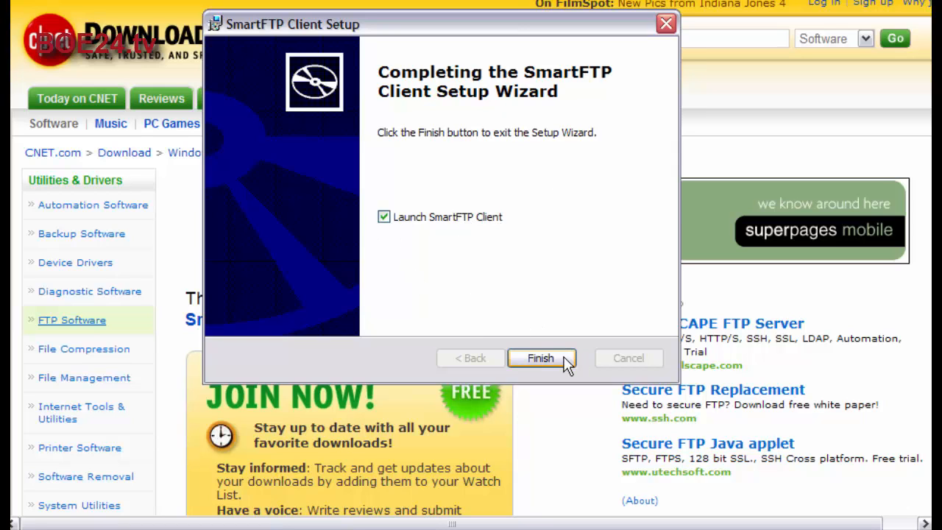
{"action": "left_click", "coordinate": [541, 359]}
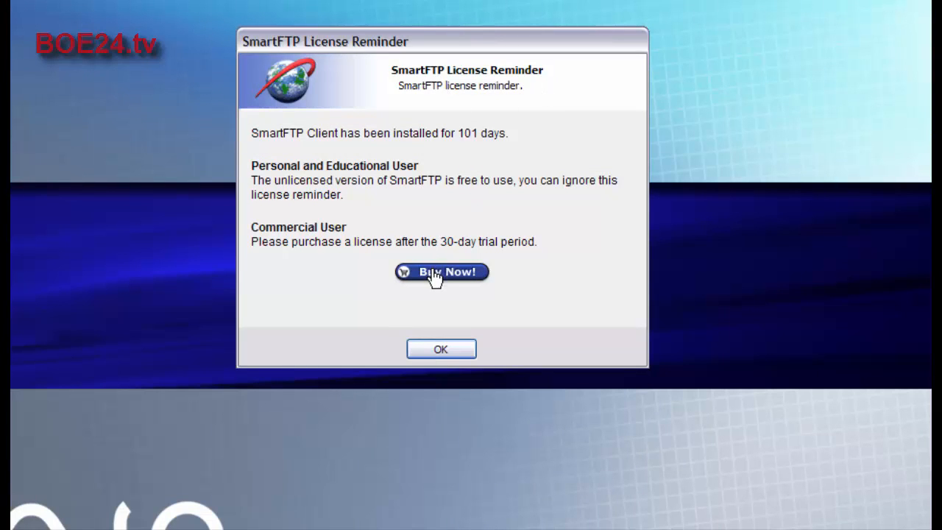
{"action": "left_click", "coordinate": [444, 351]}
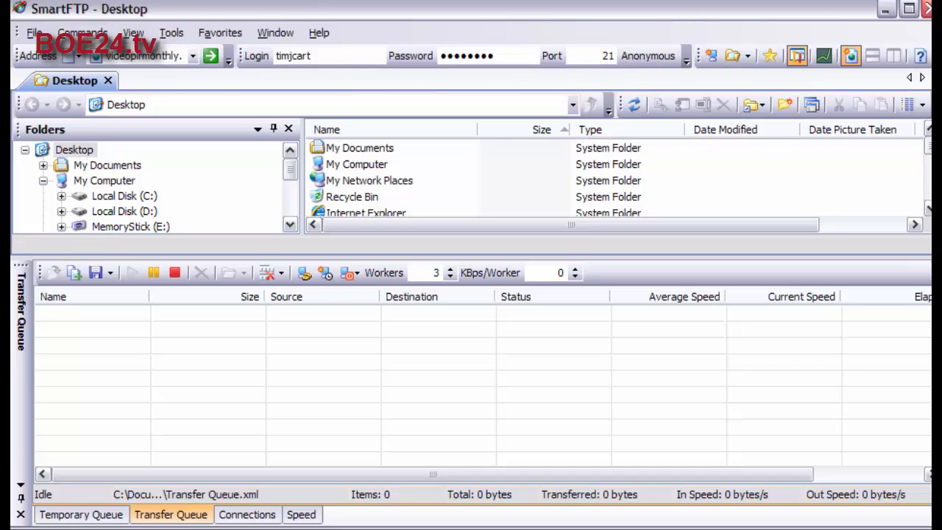
- Set up a new remote browser connection with yourbestonlineinfo.com as the host
{"action": "left_click", "coordinate": [28, 37]}
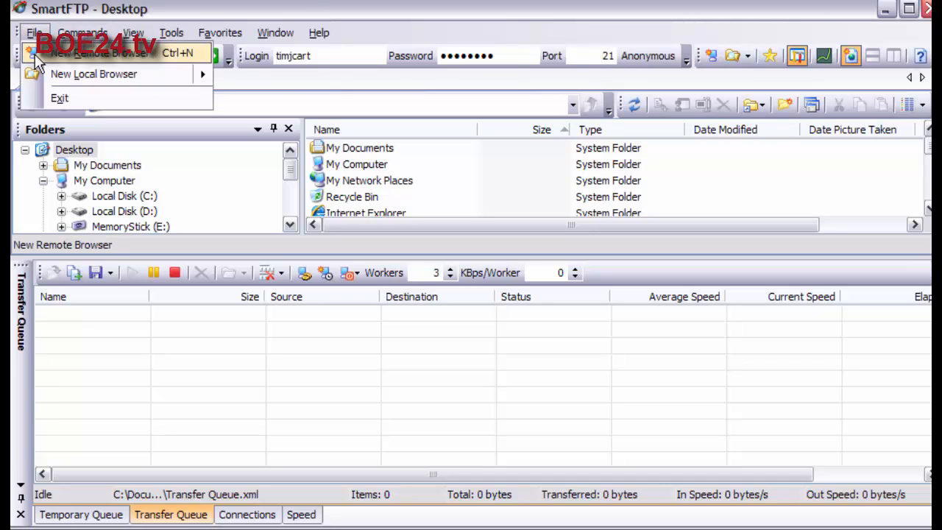
{"action": "left_click", "coordinate": [38, 59]}
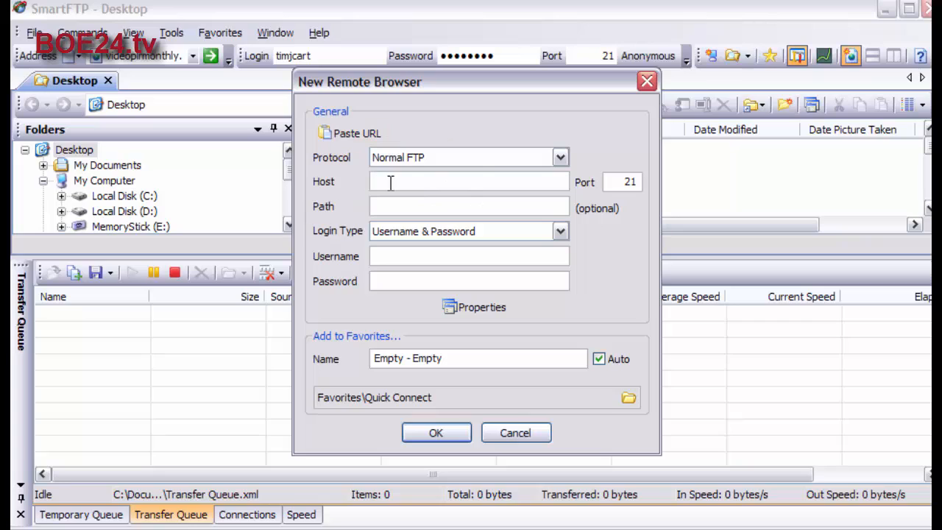
{"action": "type", "text": "your"}
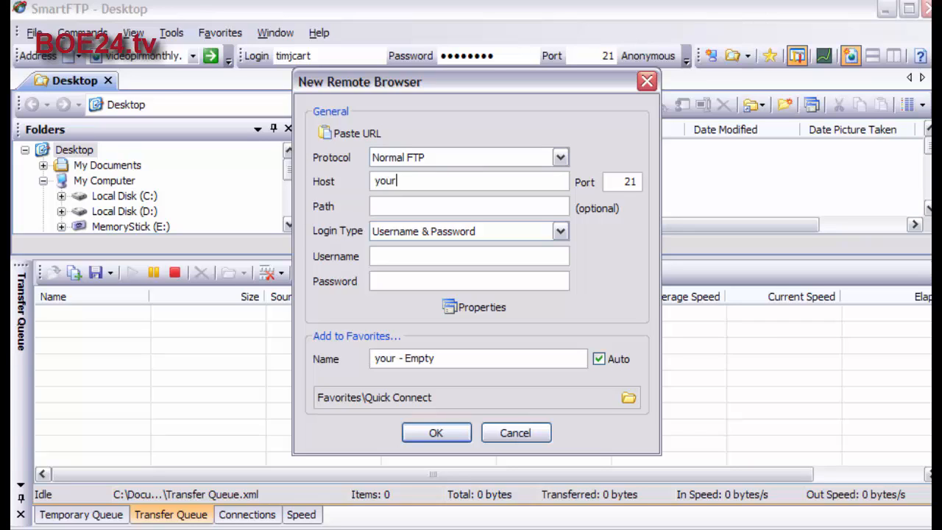
{"action": "type", "text": "best"}
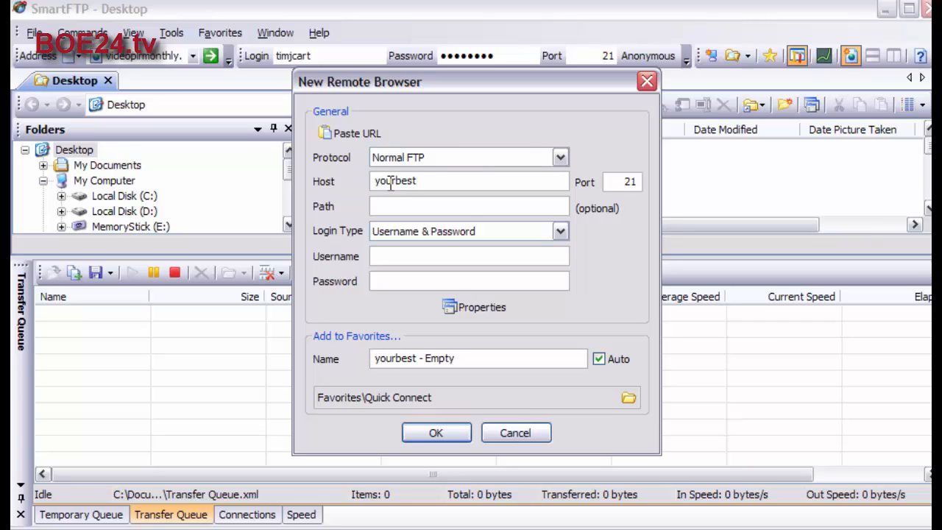
{"action": "type", "text": "onlineinfo.com"}
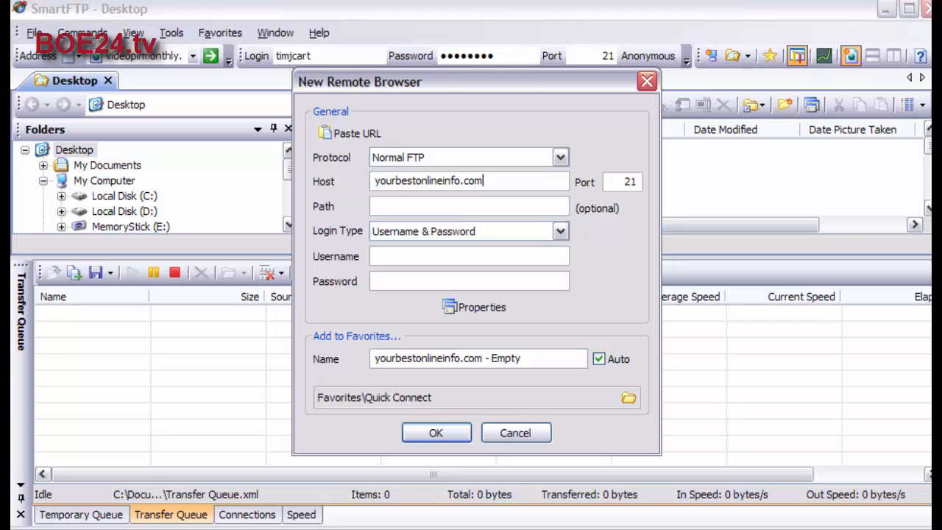
{"action": "left_click", "coordinate": [400, 198]}
- Keep the Username & Password login type, enter the FTP username and account password, and connect to the server
{"action": "left_click", "coordinate": [557, 232]}
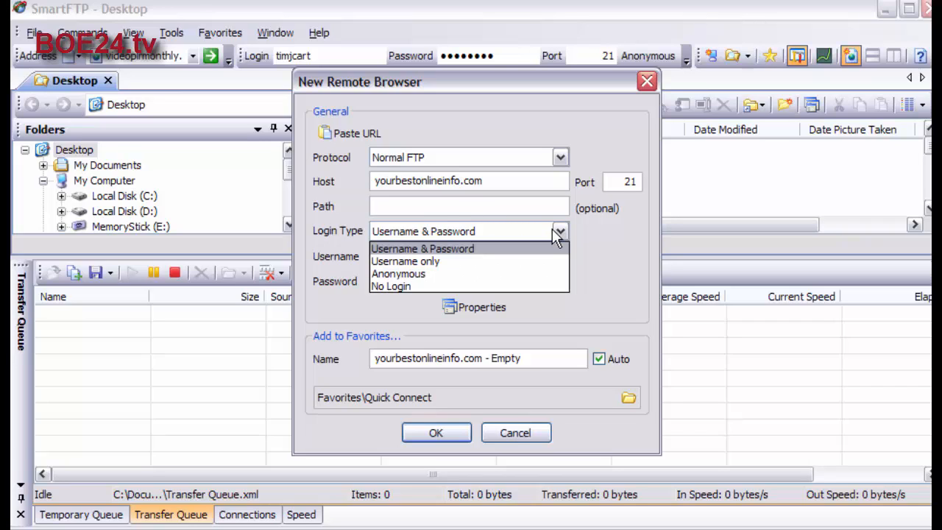
{"action": "left_click", "coordinate": [557, 234]}
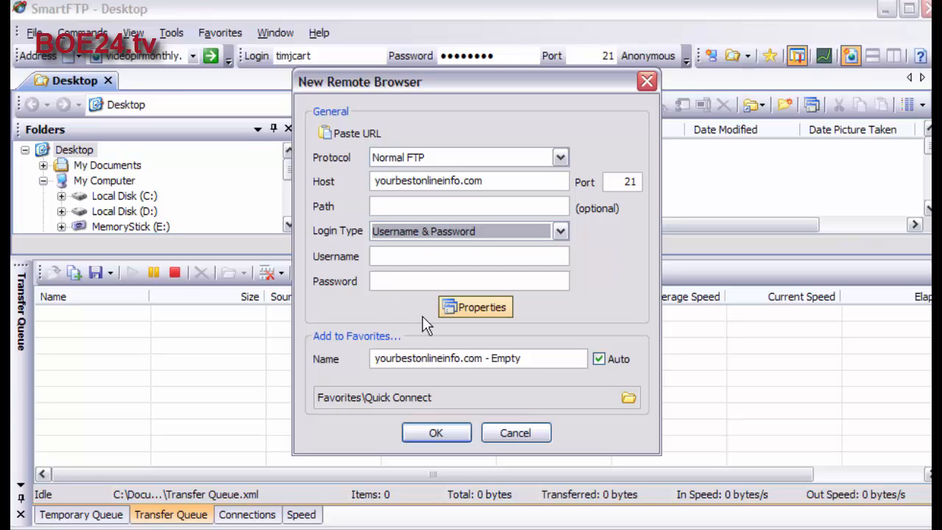
{"action": "left_click", "coordinate": [408, 255]}
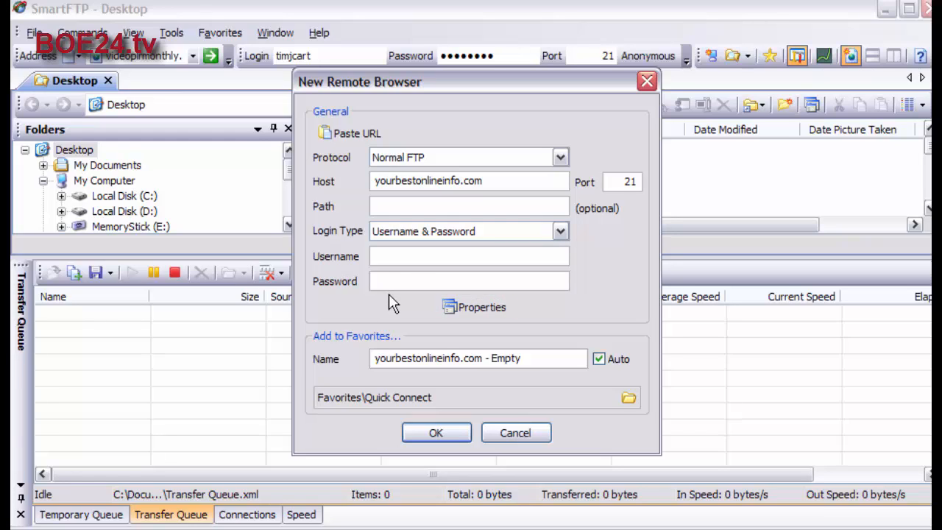
{"action": "type", "text": "yourbest"}
{"action": "key", "text": "Tab"}
{"action": "type", "text": "********"}
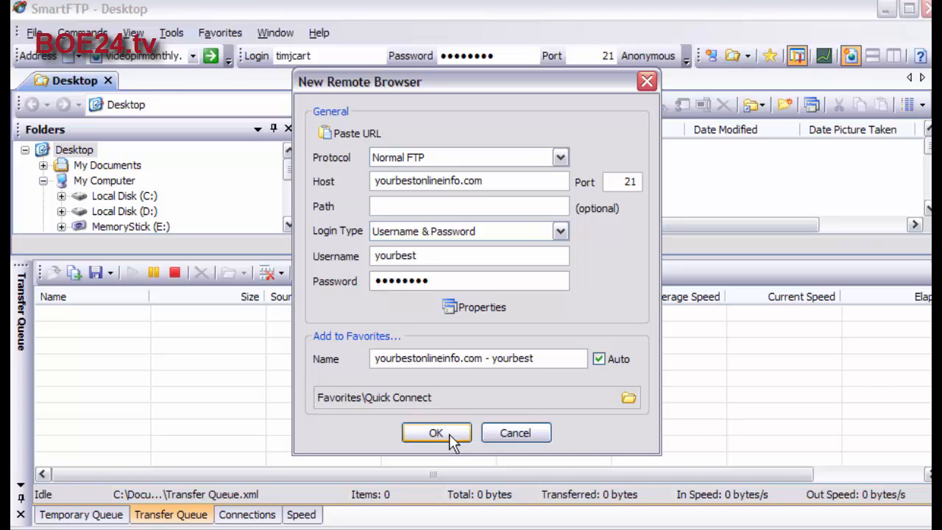
{"action": "left_click", "coordinate": [449, 433]}
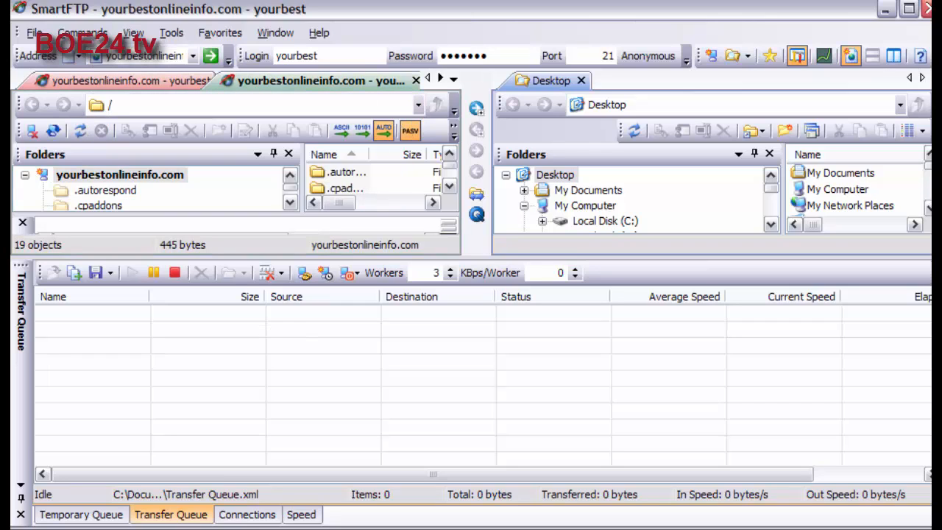
- Display the temporary queue and open the local Sample Music folder under Shared Music
{"action": "left_click", "coordinate": [797, 190]}
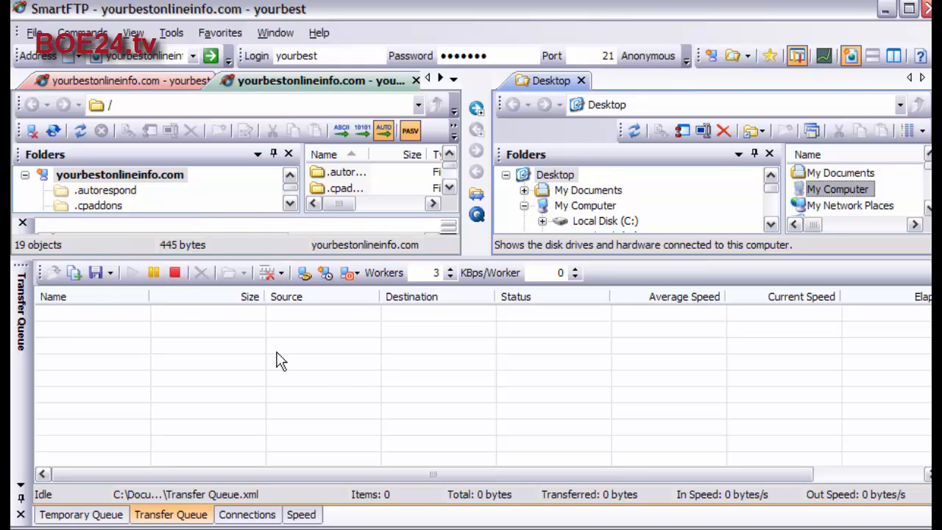
{"action": "left_click", "coordinate": [169, 332]}
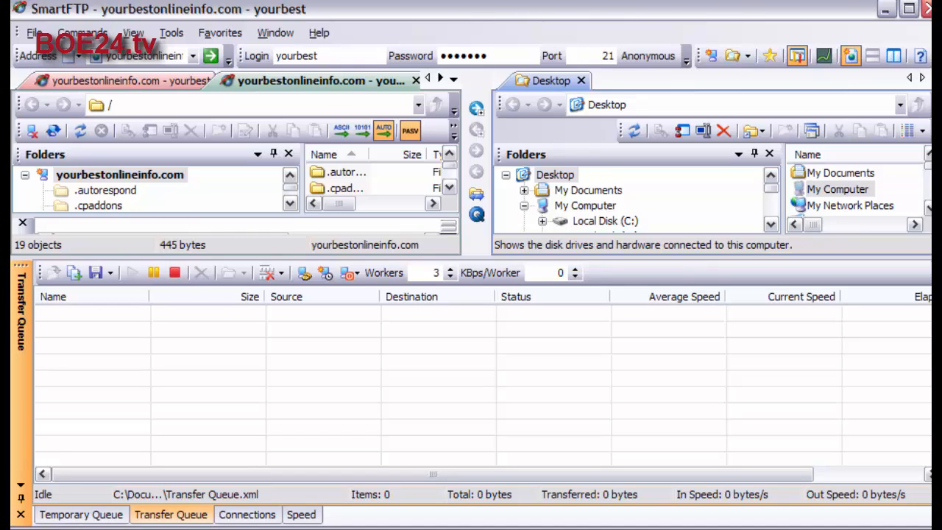
{"action": "left_click", "coordinate": [56, 515]}
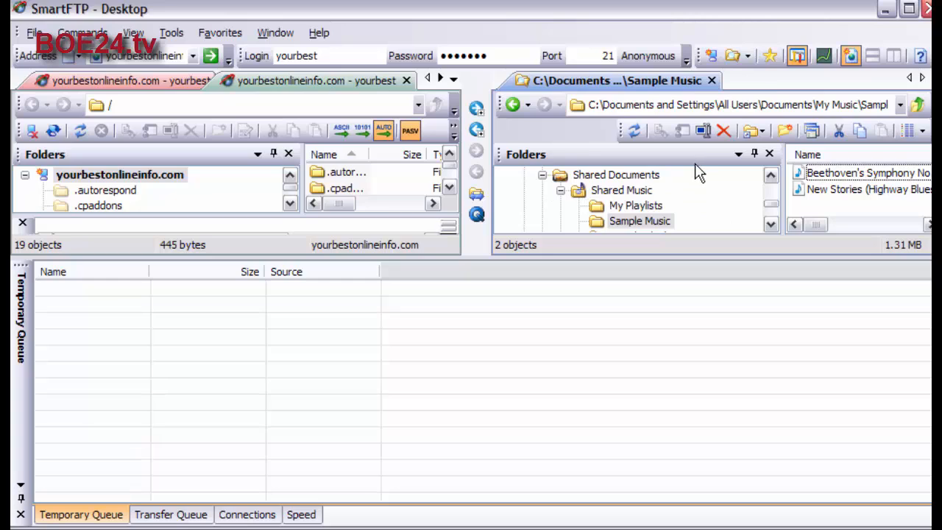
- Add the Beethoven's Symphony and New Stories (Highway Blues) files from Sample Music to the temporary queue
{"action": "left_click", "coordinate": [847, 191]}
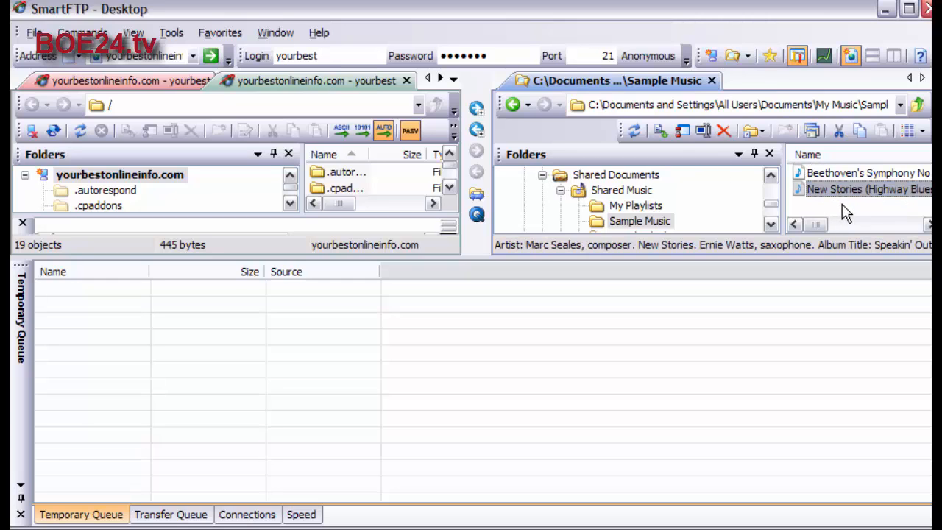
{"action": "left_click", "coordinate": [846, 212]}
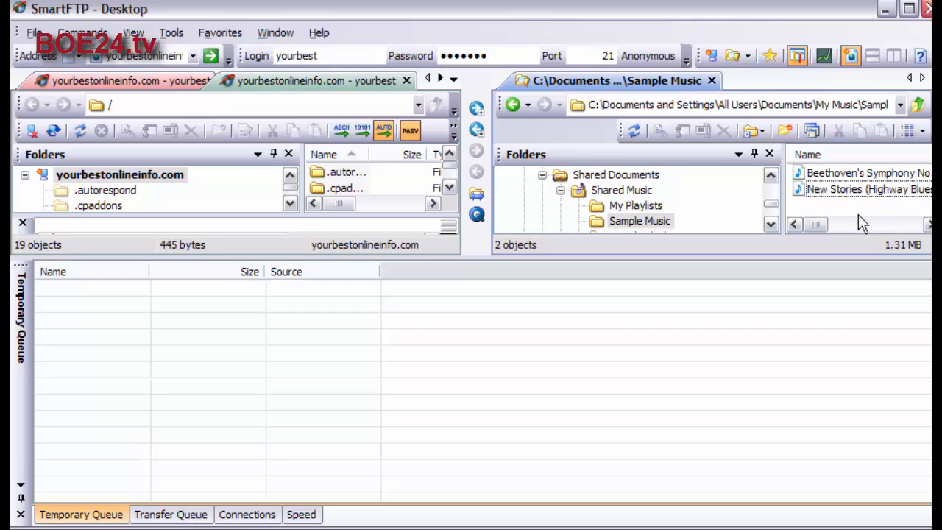
{"action": "left_click", "coordinate": [839, 176]}
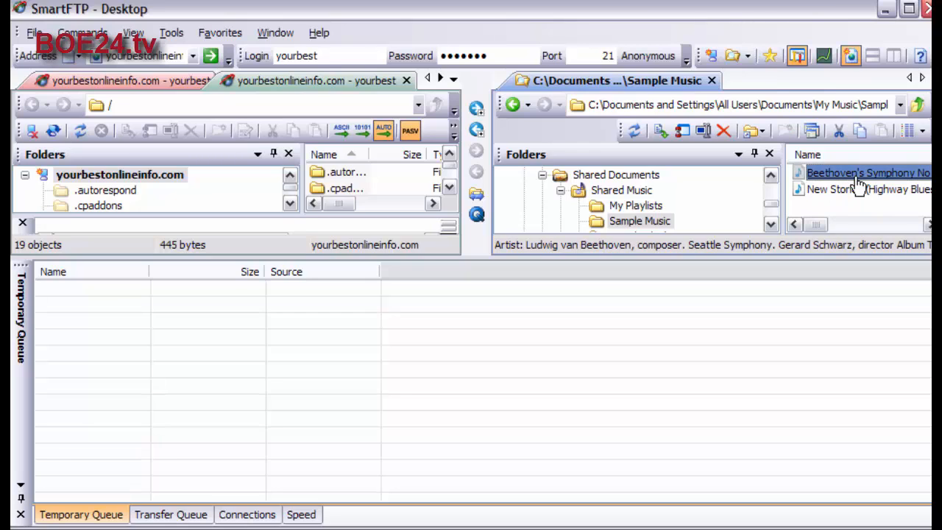
{"action": "double_click", "coordinate": [858, 177]}
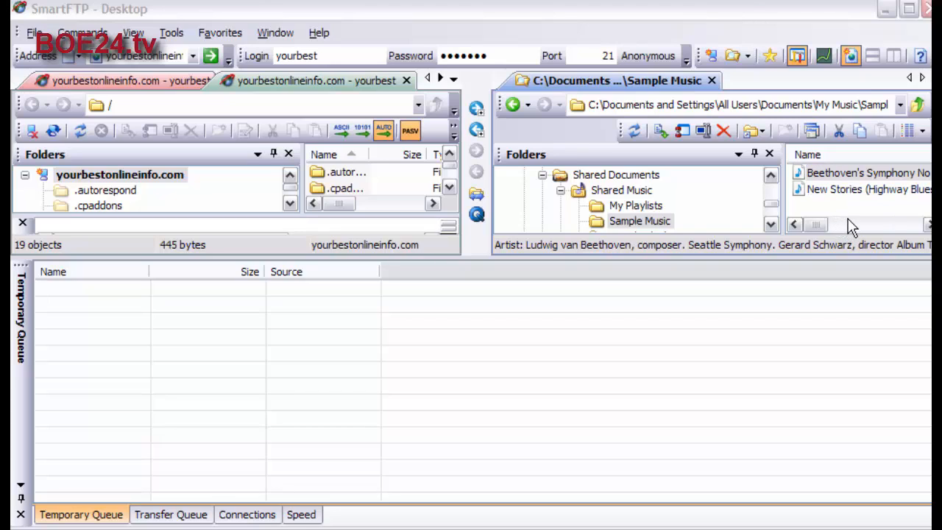
{"action": "left_click_drag", "start_coordinate": [854, 176], "coordinate": [125, 401]}
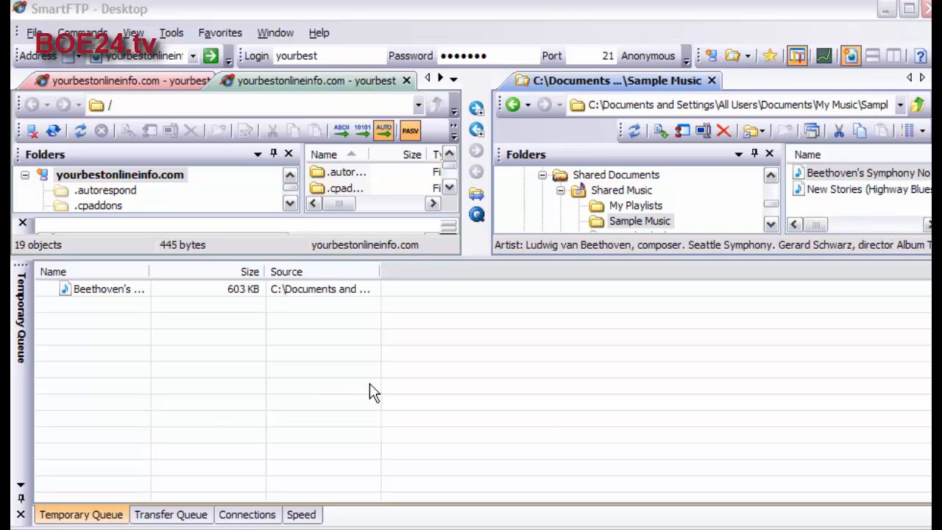
{"action": "left_click", "coordinate": [858, 192]}
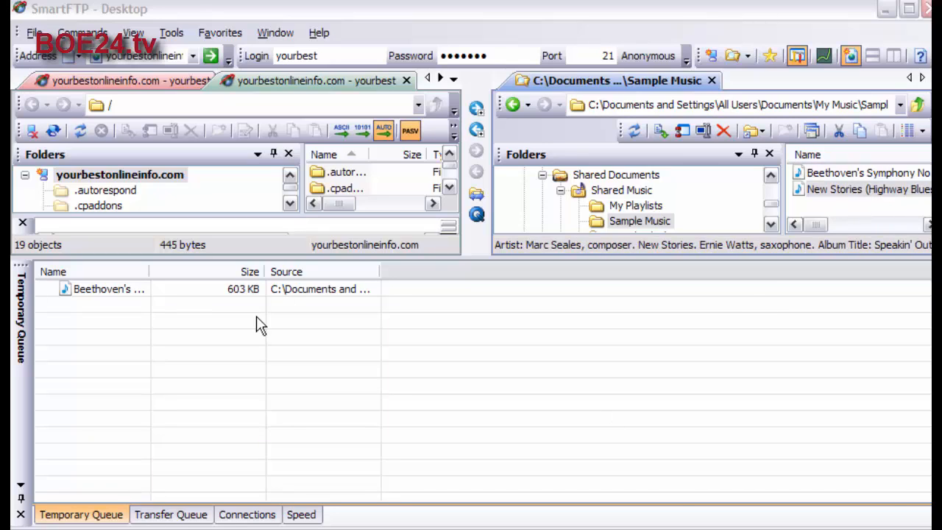
{"action": "left_click_drag", "start_coordinate": [856, 193], "coordinate": [604, 338]}
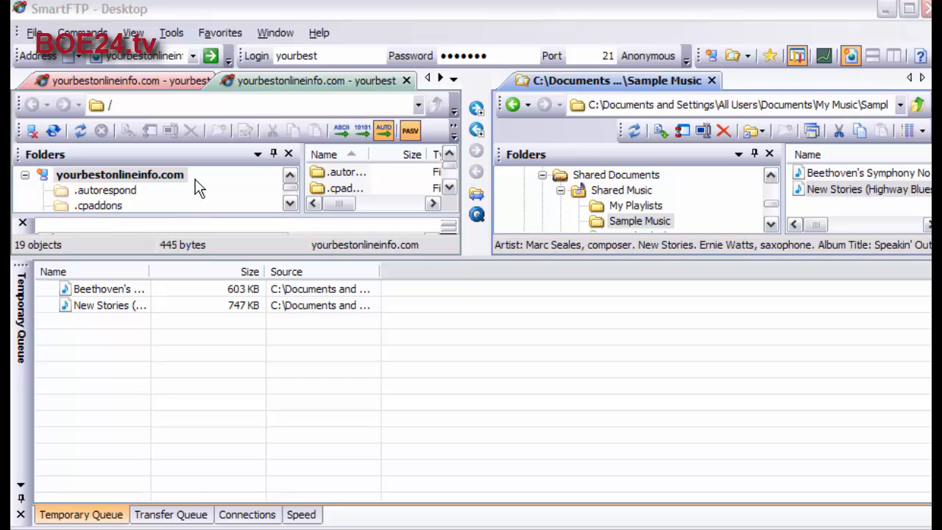
- Open the public_html folder on the remote server
{"action": "scroll", "coordinate": [195, 188], "scroll_direction": "down", "scroll_amount": 3}
{"action": "scroll", "coordinate": [197, 189], "scroll_direction": "down", "scroll_amount": 3}
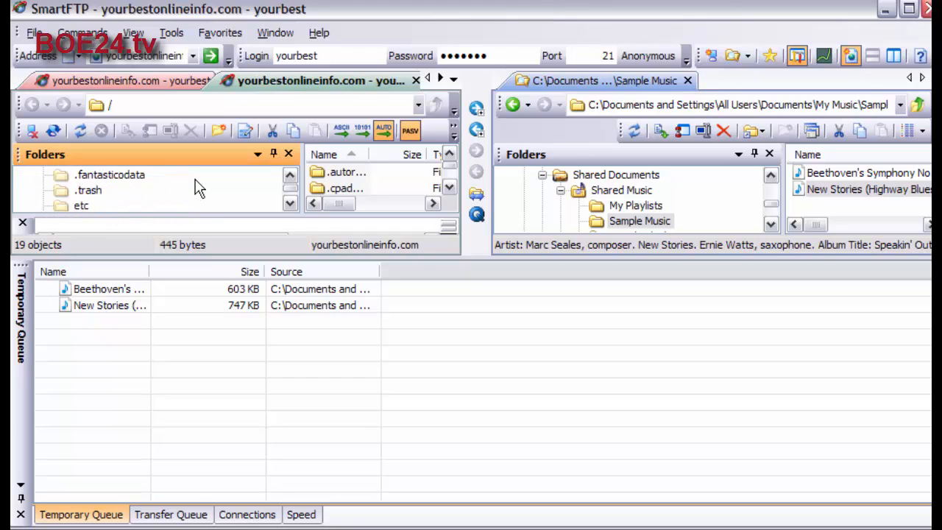
{"action": "scroll", "coordinate": [198, 189], "scroll_direction": "down", "scroll_amount": 1}
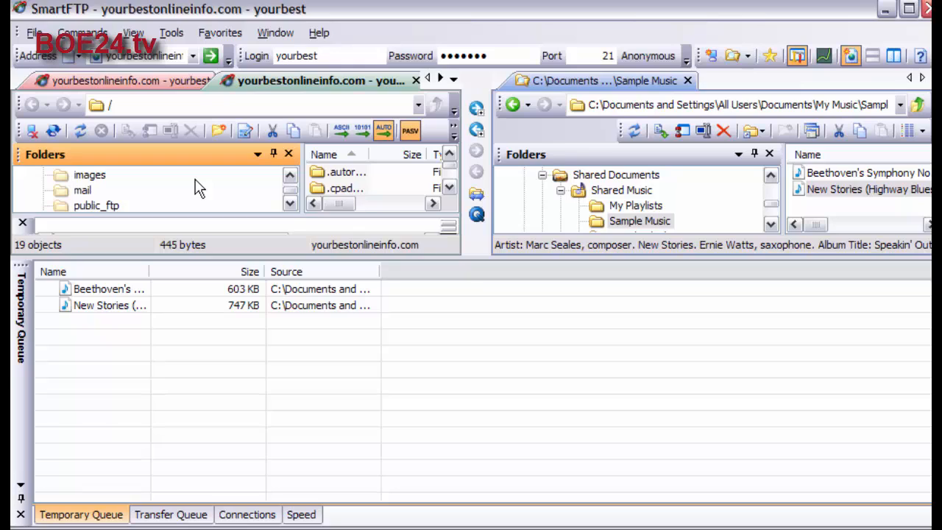
{"action": "scroll", "coordinate": [198, 189], "scroll_direction": "down", "scroll_amount": 1}
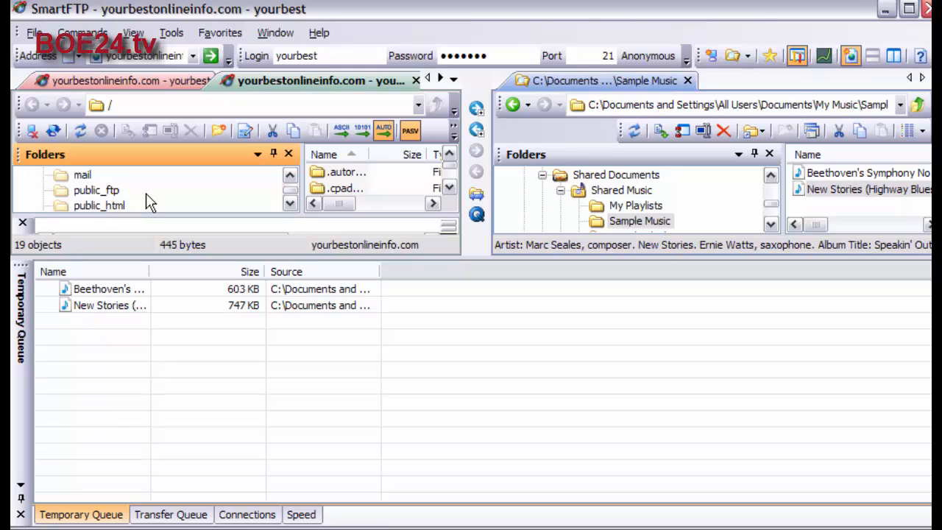
{"action": "scroll", "coordinate": [147, 202], "scroll_direction": "down", "scroll_amount": 1}
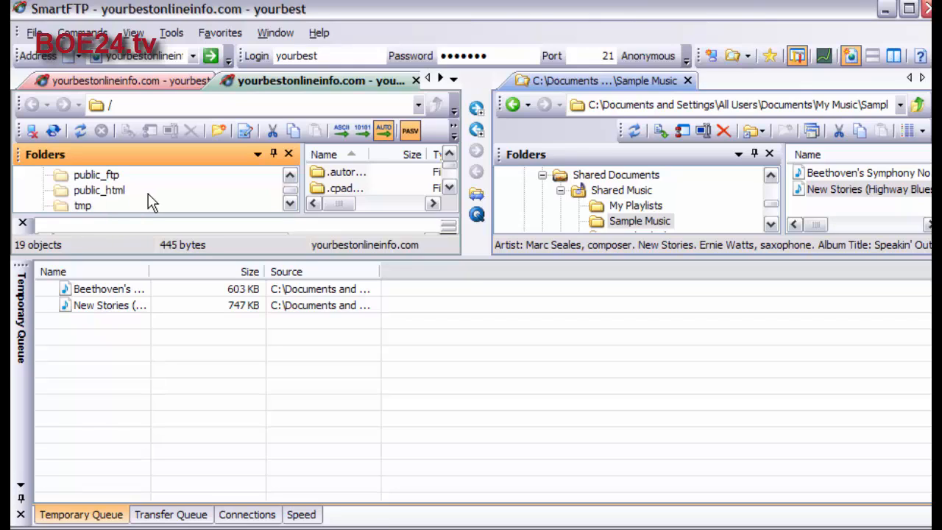
{"action": "left_click", "coordinate": [119, 190]}
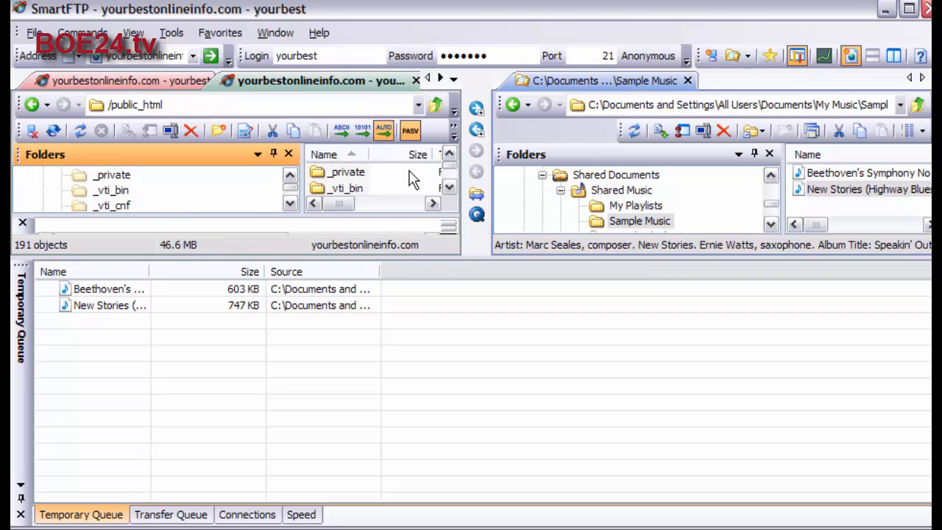
- Look through the list of folders inside the remote public_html directory
{"action": "left_click", "coordinate": [448, 189]}
{"action": "left_click", "coordinate": [448, 189]}
{"action": "left_click", "coordinate": [449, 190]}
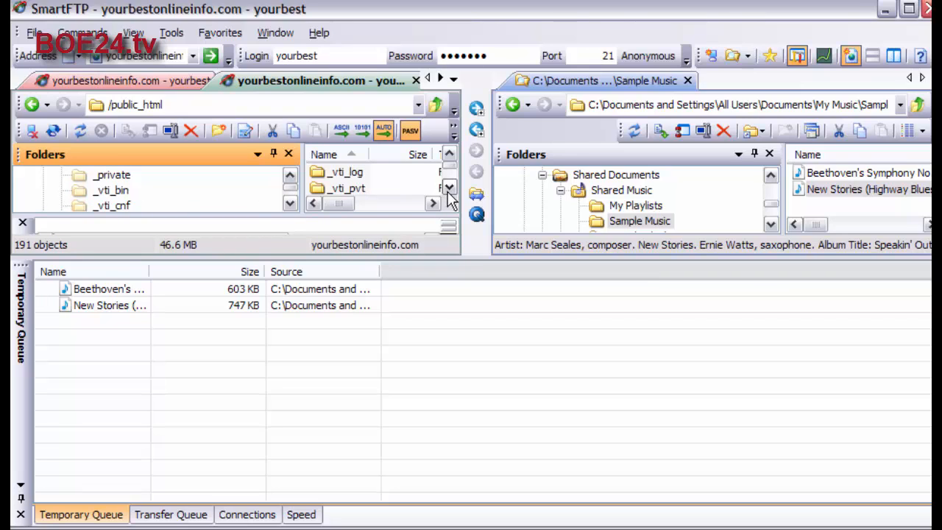
{"action": "left_click", "coordinate": [382, 181]}
{"action": "scroll", "coordinate": [382, 180], "scroll_direction": "down", "scroll_amount": 1}
{"action": "scroll", "coordinate": [382, 180], "scroll_direction": "down", "scroll_amount": 3}
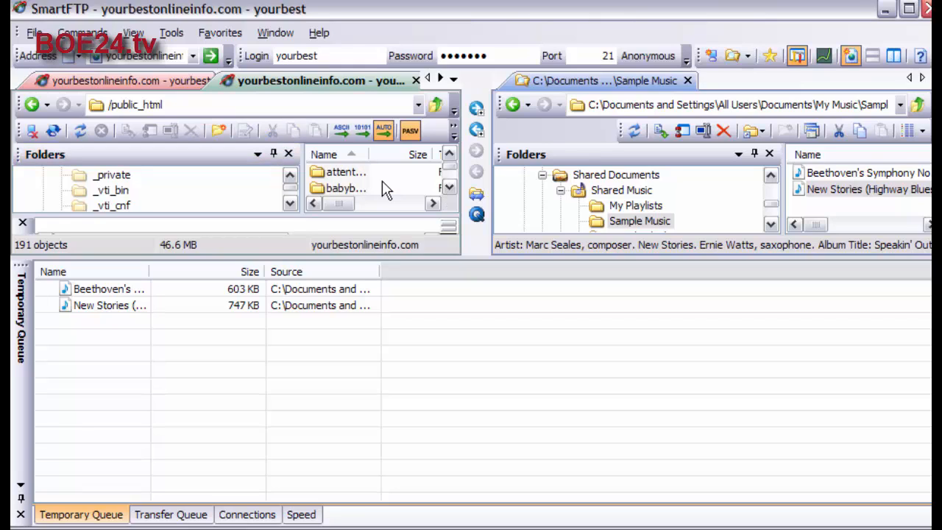
{"action": "scroll", "coordinate": [387, 188], "scroll_direction": "up", "scroll_amount": 1}
{"action": "scroll", "coordinate": [389, 189], "scroll_direction": "up", "scroll_amount": 8}
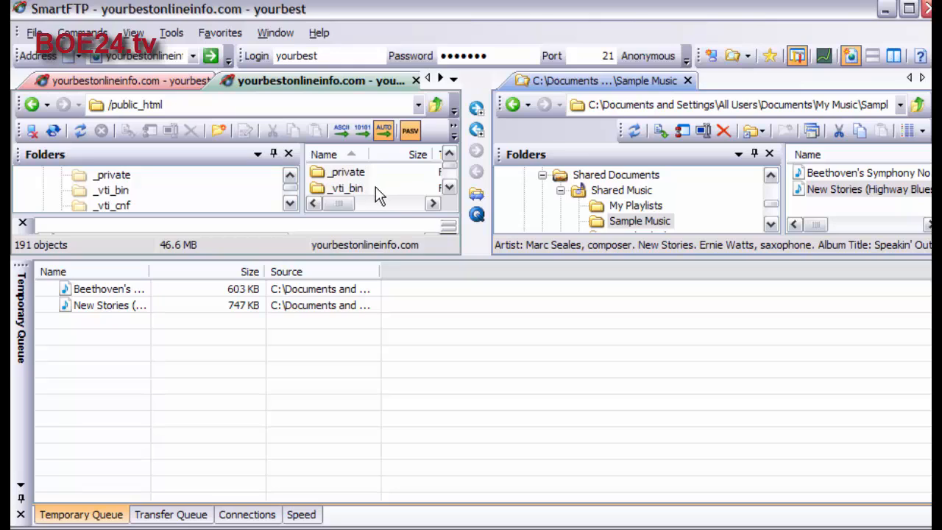
- Create a new folder in the remote public_html directory and try to name it music
{"action": "left_click", "coordinate": [219, 133]}
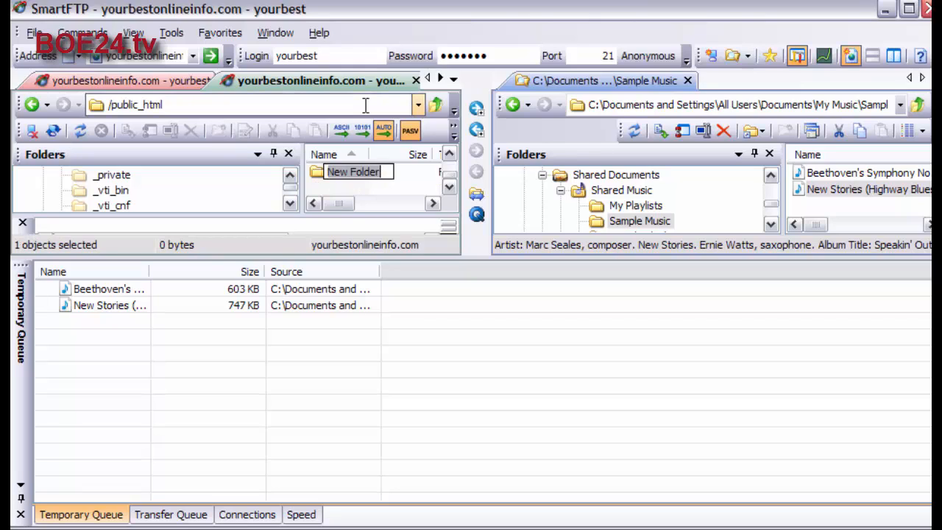
{"action": "type", "text": "mu"}
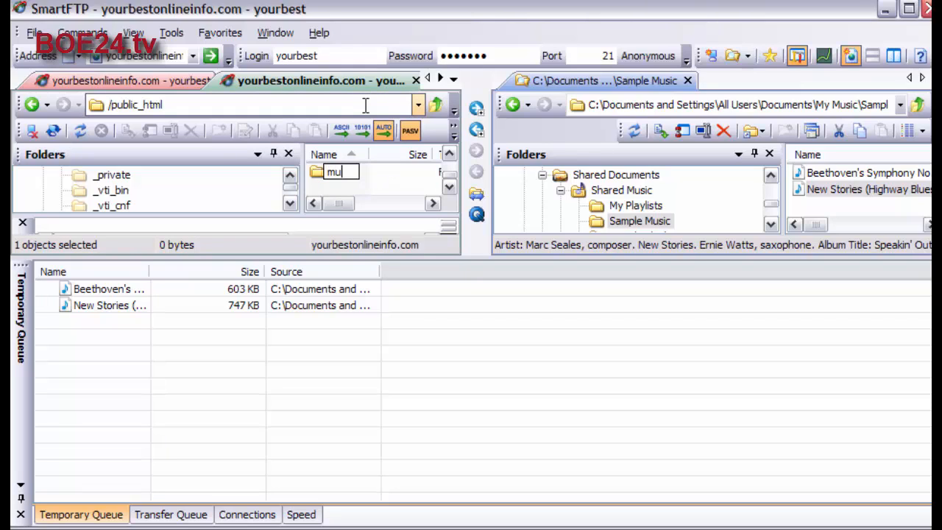
{"action": "type", "text": "sic"}
{"action": "key", "text": "Return"}
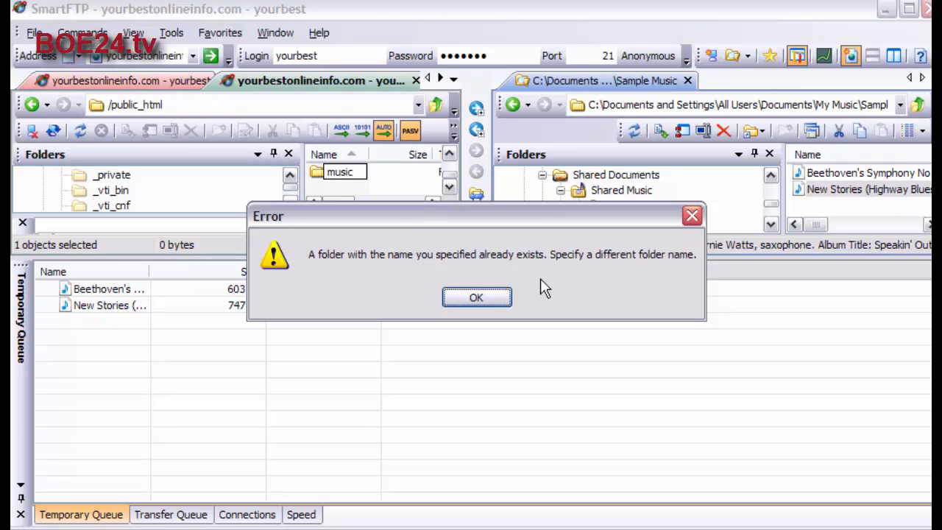
{"action": "left_click", "coordinate": [477, 295]}
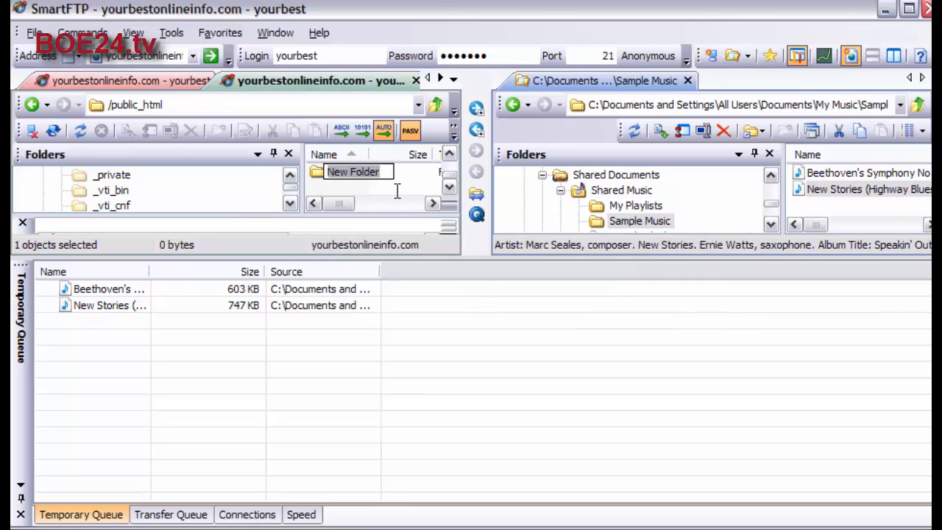
- Name the new remote folder musictest and open it
{"action": "type", "text": "m"}
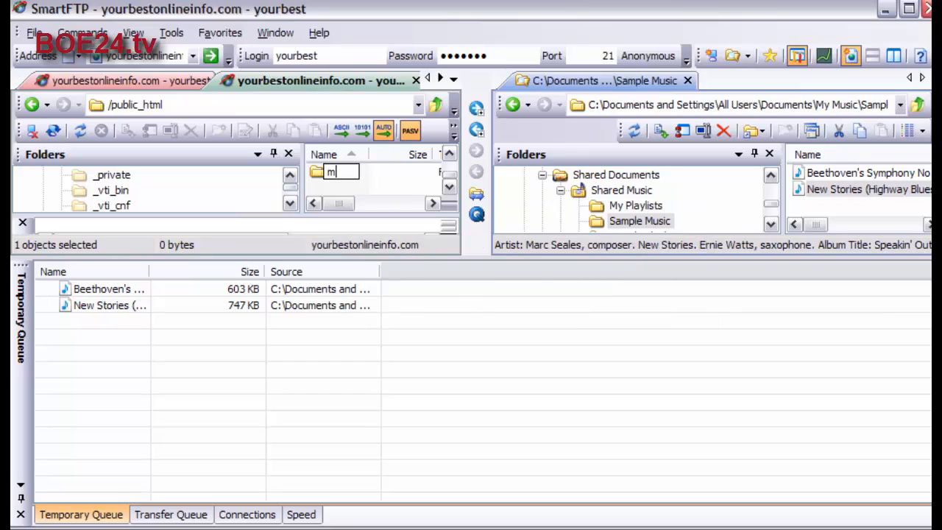
{"action": "type", "text": "usictest"}
{"action": "key", "text": "Return"}
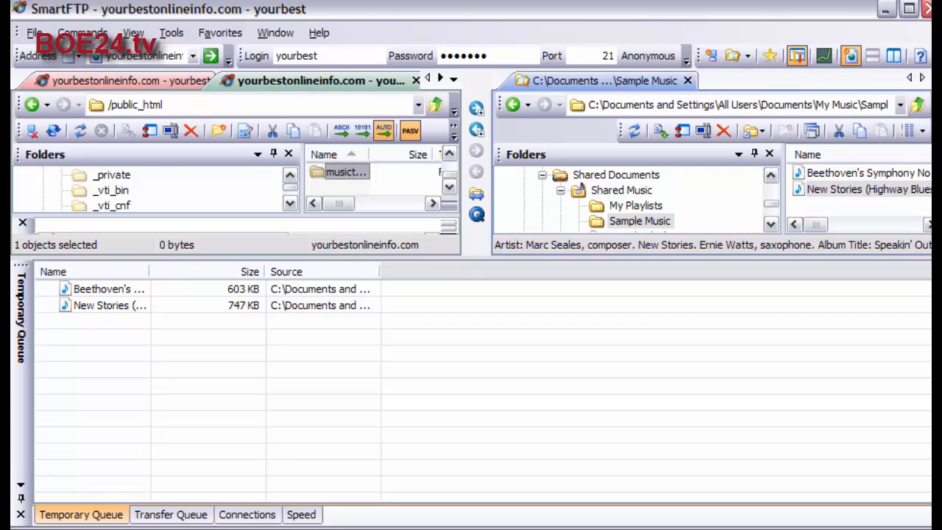
{"action": "double_click", "coordinate": [350, 170]}
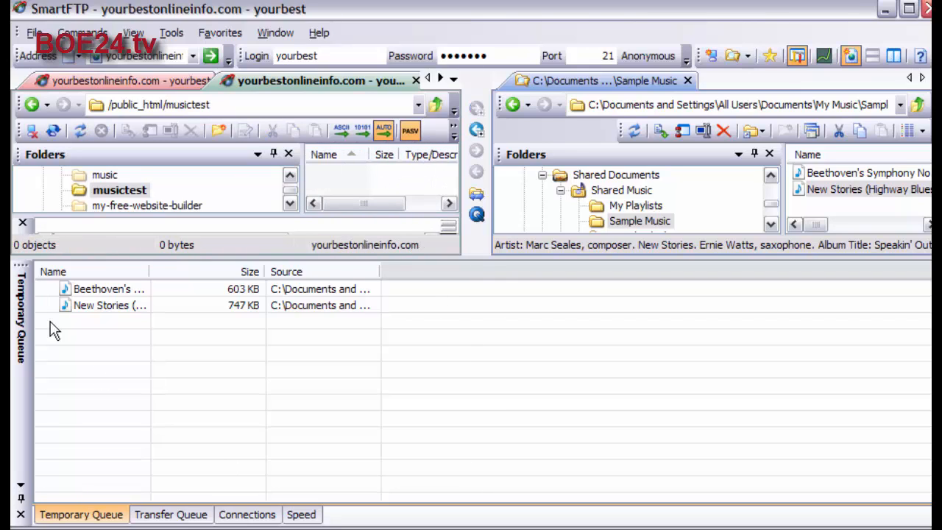
- Upload both music files from the temporary queue into the remote musictest folder
{"action": "left_click", "coordinate": [131, 290]}
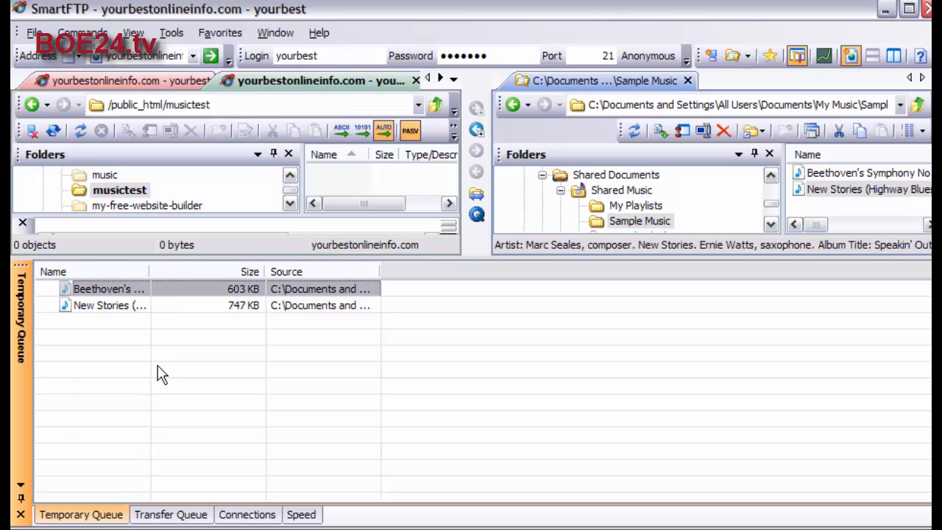
{"action": "left_click", "coordinate": [125, 305], "text": "shift"}
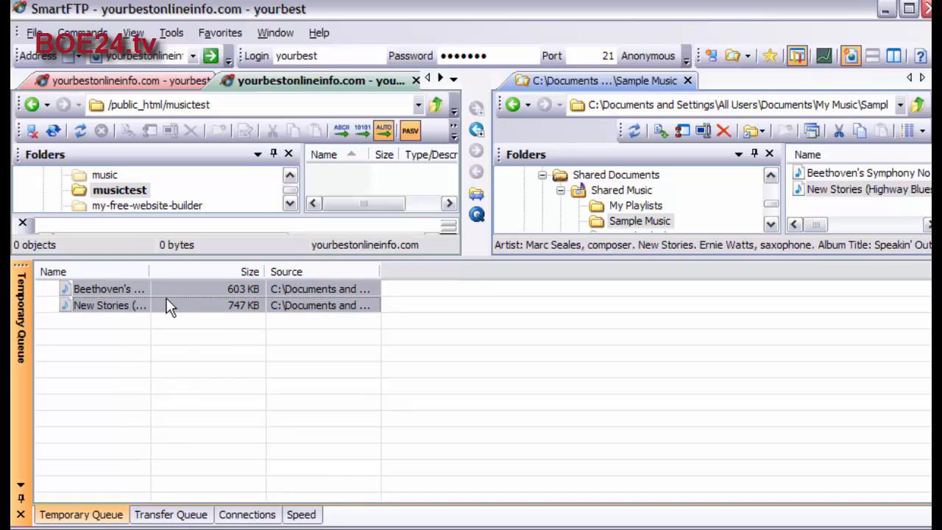
{"action": "left_click_drag", "start_coordinate": [136, 304], "coordinate": [330, 176]}
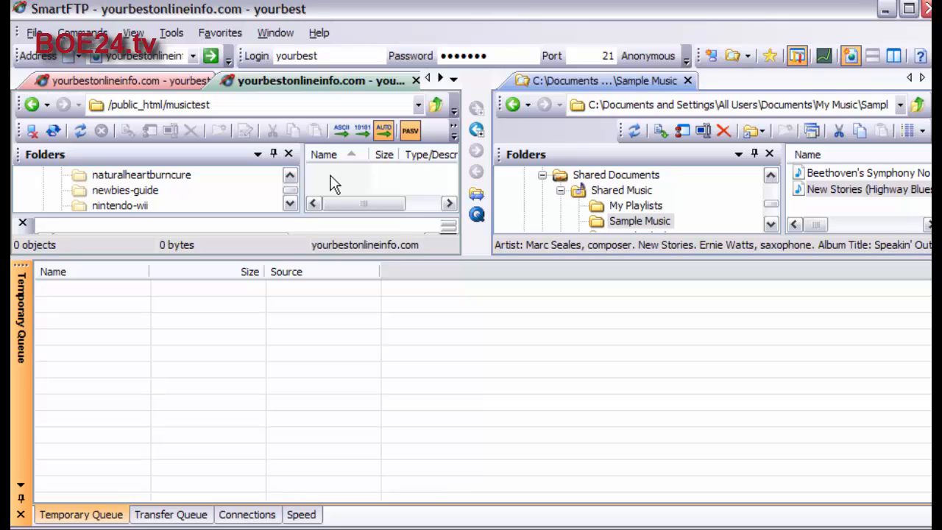
- Check the upload progress, speed and remaining time of both files in the transfer queue
{"action": "left_click", "coordinate": [149, 516]}
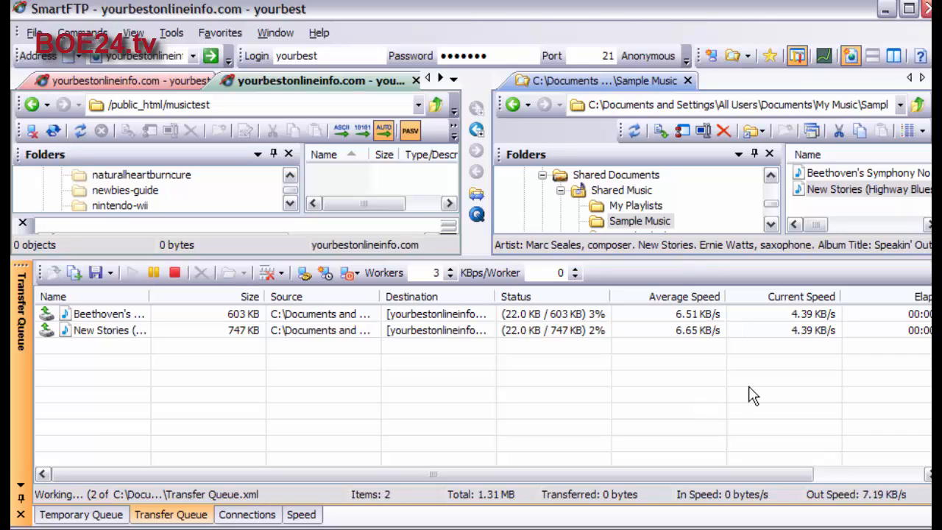
{"action": "left_click_drag", "start_coordinate": [736, 474], "coordinate": [929, 491]}
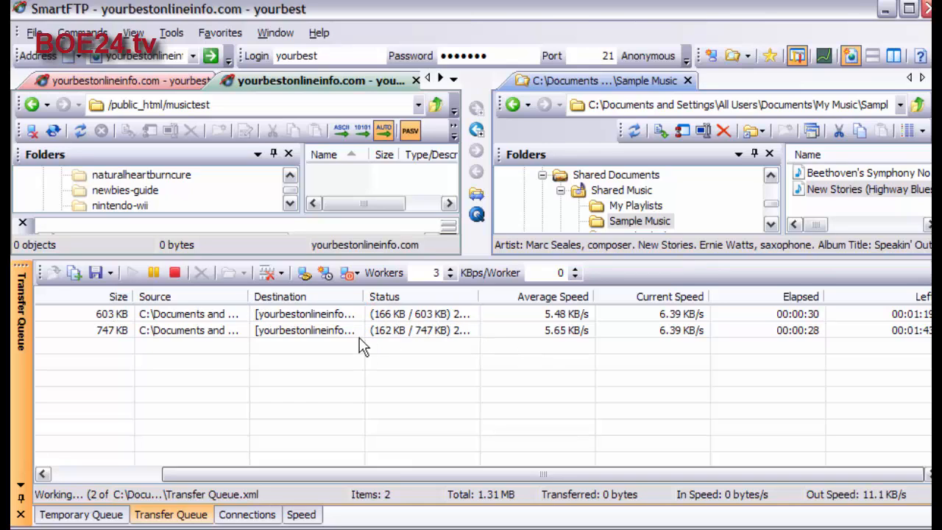
{"action": "left_click_drag", "start_coordinate": [366, 473], "coordinate": [140, 465]}
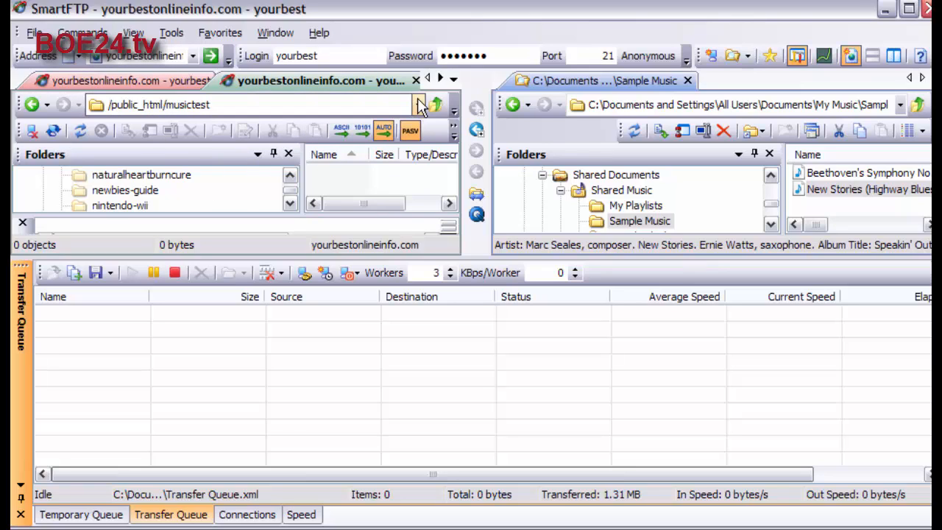
- Refresh the listing of the remote musictest folder
{"action": "left_click", "coordinate": [437, 105]}
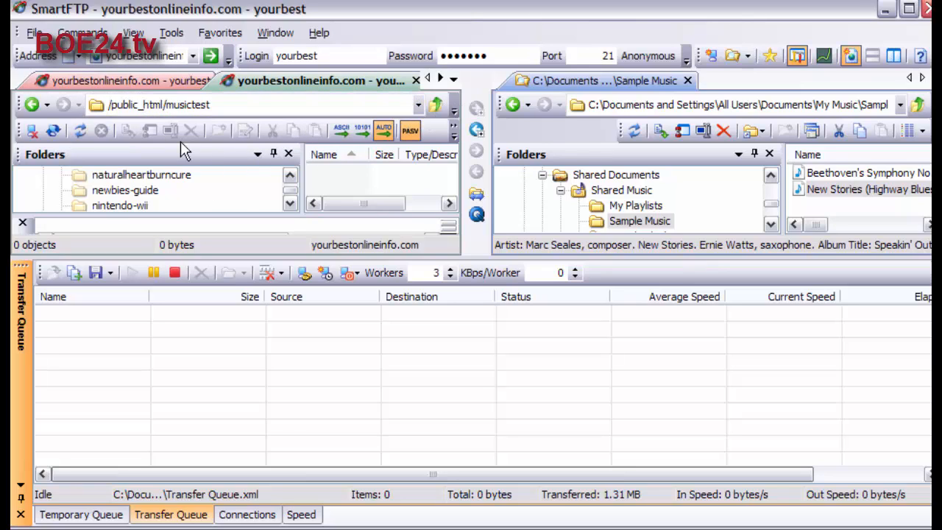
{"action": "left_click", "coordinate": [81, 132]}
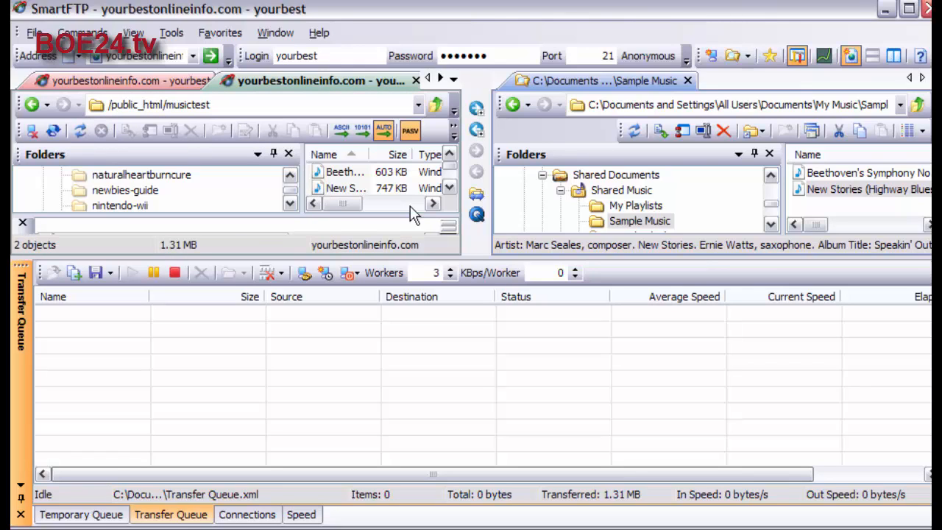
{"action": "mouse_move", "coordinate": [340, 212]}
{"action": "left_mouse_down"}
{"action": "mouse_move", "coordinate": [358, 213]}
{"action": "mouse_move", "coordinate": [341, 214]}
{"action": "left_mouse_up"}
{"action": "left_click", "coordinate": [910, 10]}
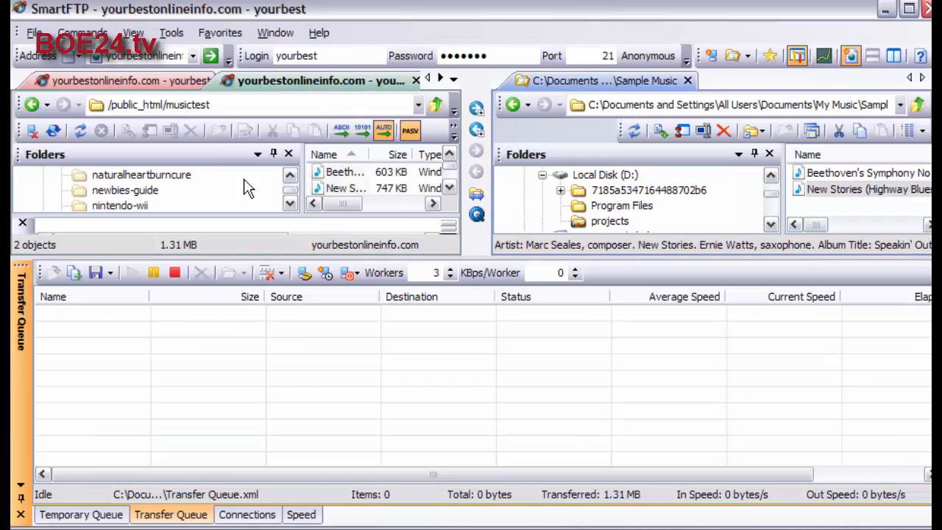
{"action": "mouse_move", "coordinate": [353, 218]}
{"action": "left_mouse_down"}
{"action": "mouse_move", "coordinate": [407, 218]}
{"action": "mouse_move", "coordinate": [342, 213]}
{"action": "left_mouse_up"}
- Rename the uploaded Beethoven's Symphony file in the remote musictest folder as b.wma
{"action": "left_click", "coordinate": [335, 176]}
{"action": "right_click", "coordinate": [335, 180]}
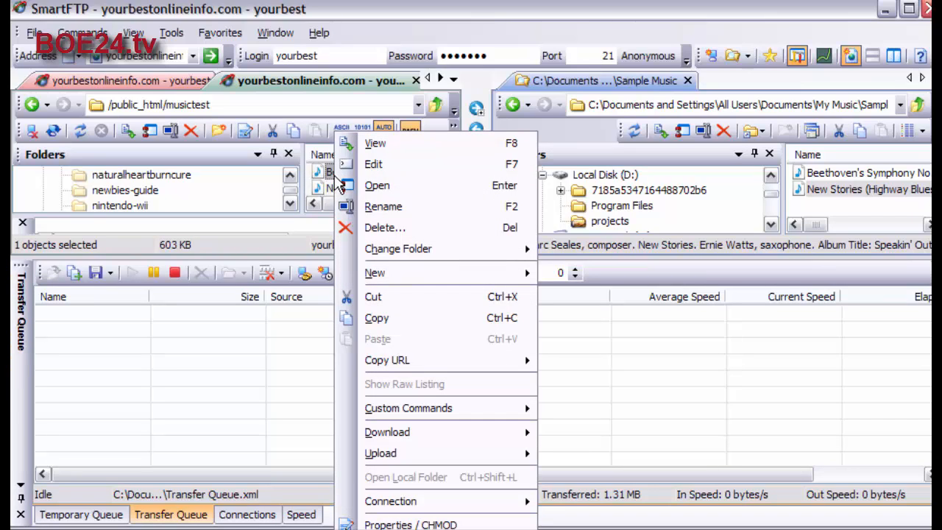
{"action": "mouse_move", "coordinate": [422, 247]}
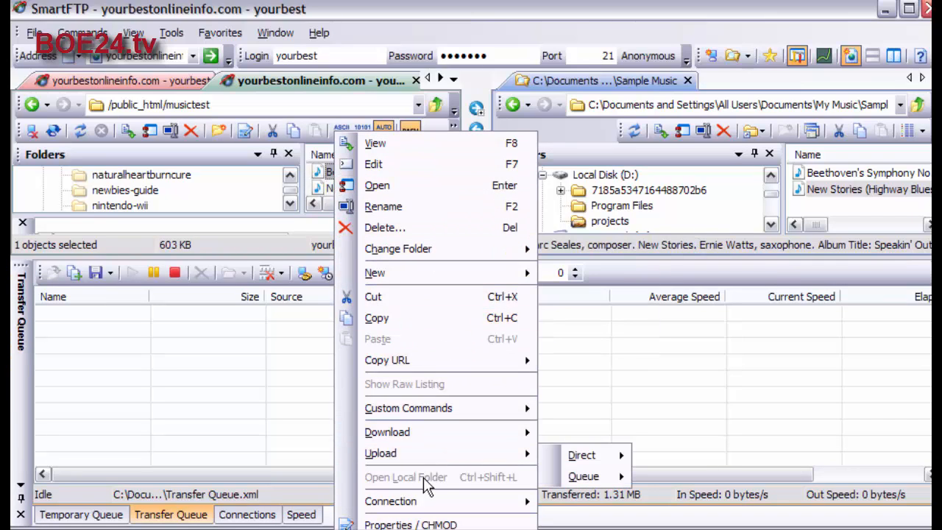
{"action": "left_click", "coordinate": [431, 207]}
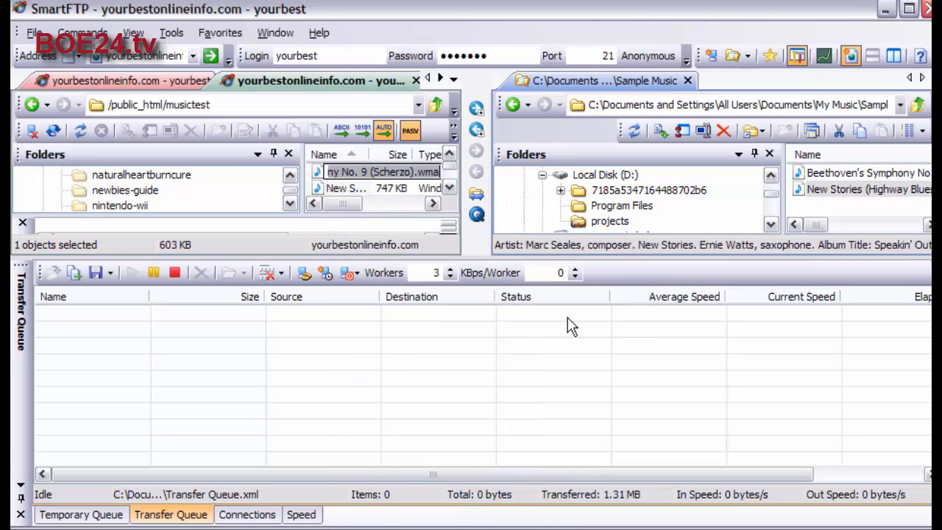
{"action": "key", "text": "End"}
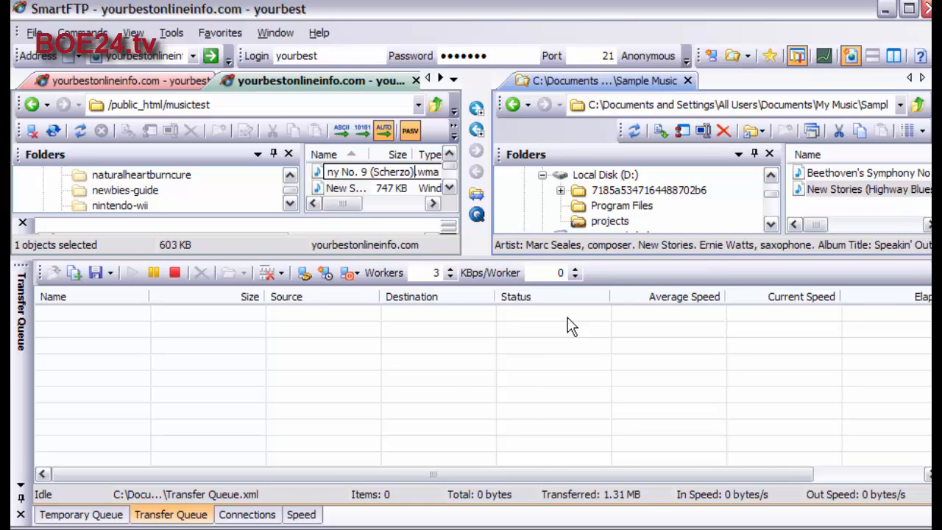
{"action": "key", "text": "BackSpace"}
{"action": "key", "text": "BackSpace"}
{"action": "key", "text": "BackSpace"}
{"action": "key", "text": "BackSpace"}
{"action": "key", "text": "BackSpace"}
{"action": "key", "text": "BackSpace"}
{"action": "key", "text": "BackSpace"}
{"action": "key", "text": "BackSpace"}
{"action": "key", "text": "BackSpace"}
{"action": "key", "text": "BackSpace"}
{"action": "key", "text": "BackSpace"}
{"action": "key", "text": "BackSpace"}
{"action": "key", "text": "BackSpace"}
{"action": "key", "text": "BackSpace"}
{"action": "key", "text": "BackSpace"}
{"action": "key", "text": "BackSpace"}
{"action": "key", "text": "BackSpace"}
{"action": "key", "text": "BackSpace"}
{"action": "key", "text": "BackSpace"}
{"action": "key", "text": "BackSpace"}
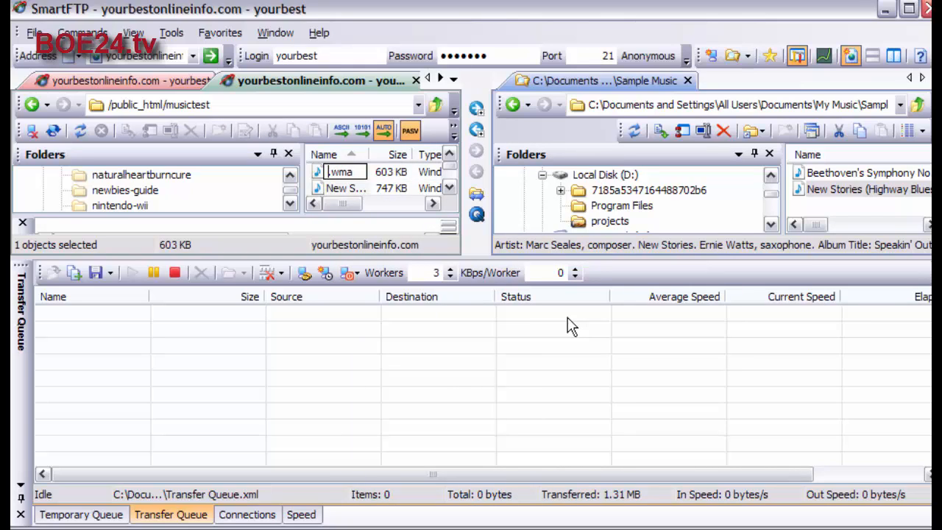
{"action": "type", "text": "b"}
{"action": "key", "text": "Return"}
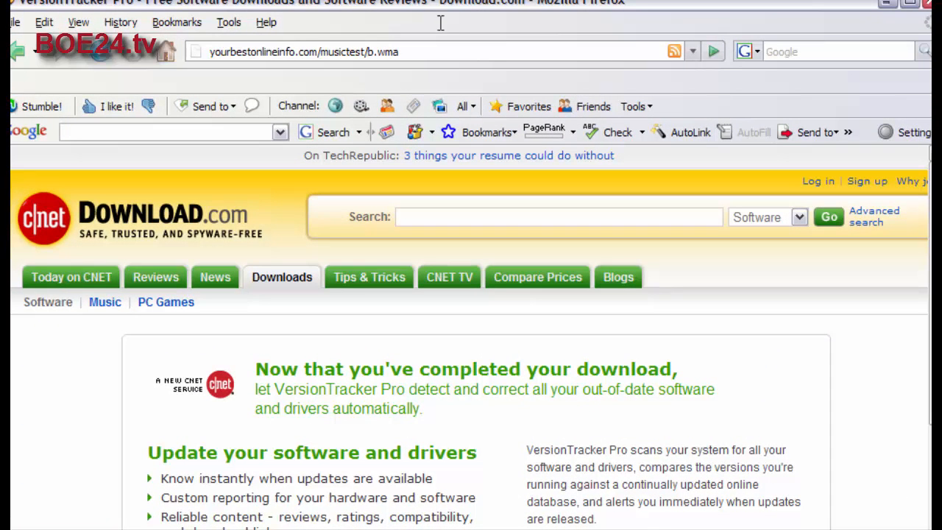
- In Firefox, load yourbestonlineinfo.com/musictest/b.wma and open the file with Windows Media Player
{"action": "left_click", "coordinate": [454, 55]}
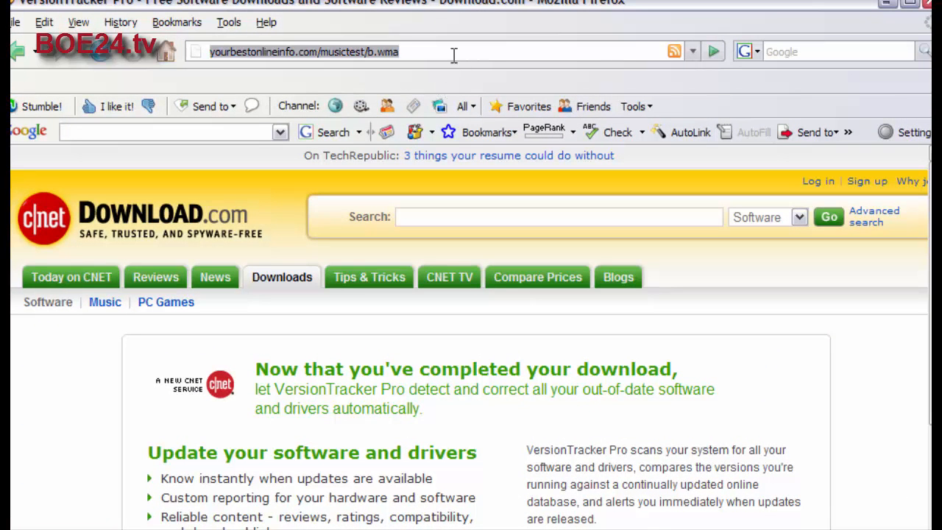
{"action": "key", "text": "Return"}
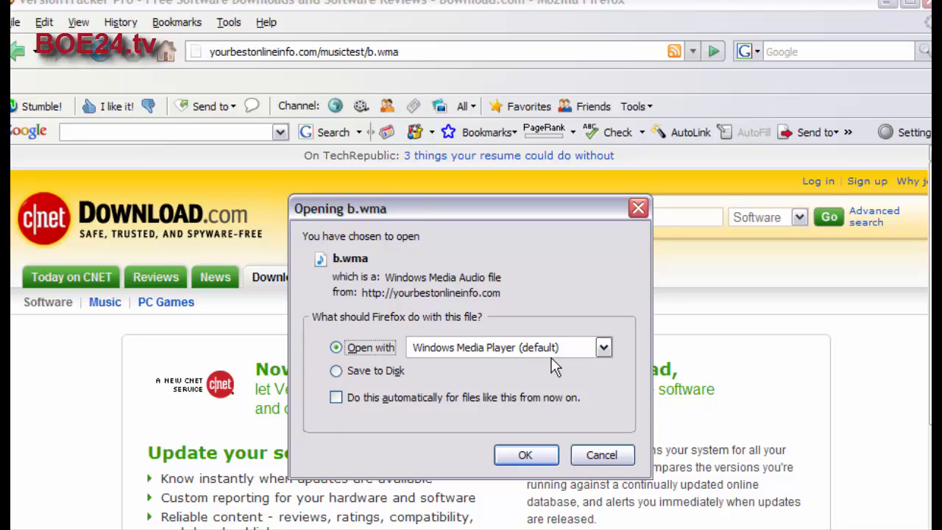
{"action": "left_click", "coordinate": [527, 455]}
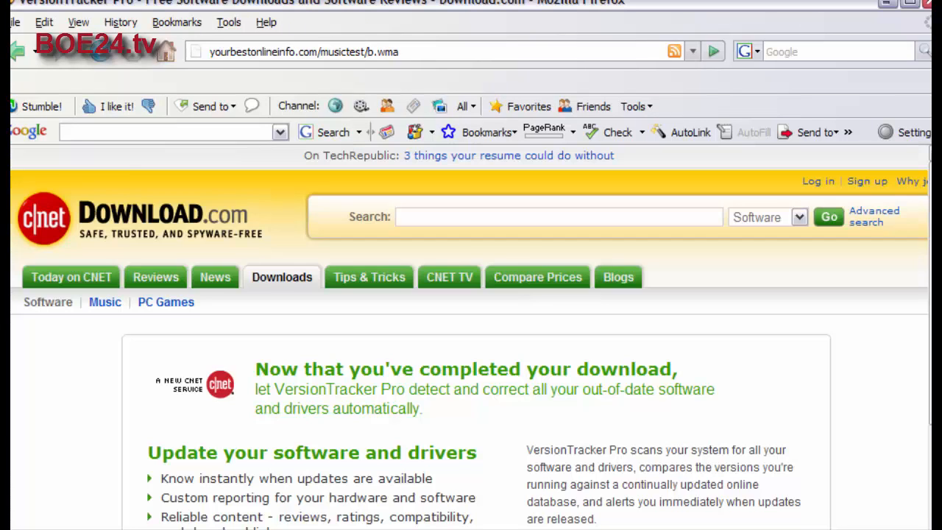
- Request yourbestonlineinfo.com/musictest/b.wma again and save the file to disk as b.wma
{"action": "left_click", "coordinate": [435, 51]}
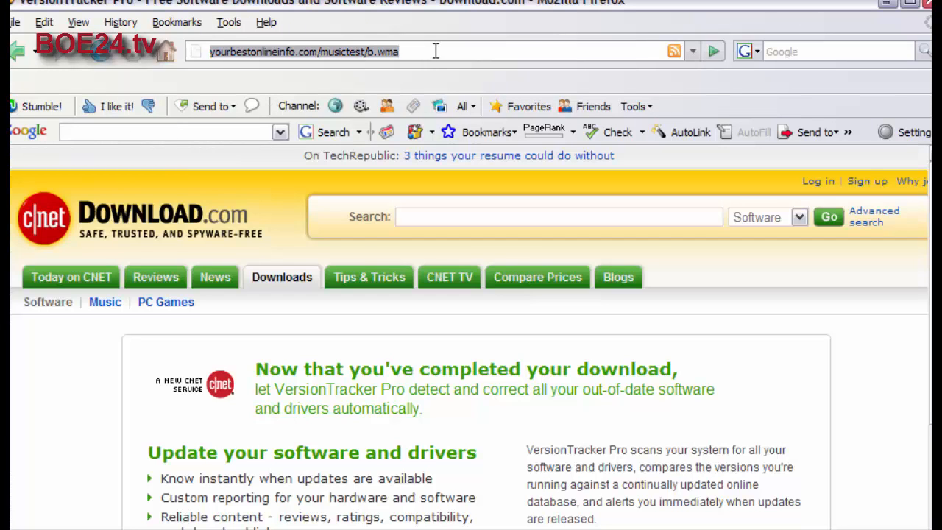
{"action": "key", "text": "Return"}
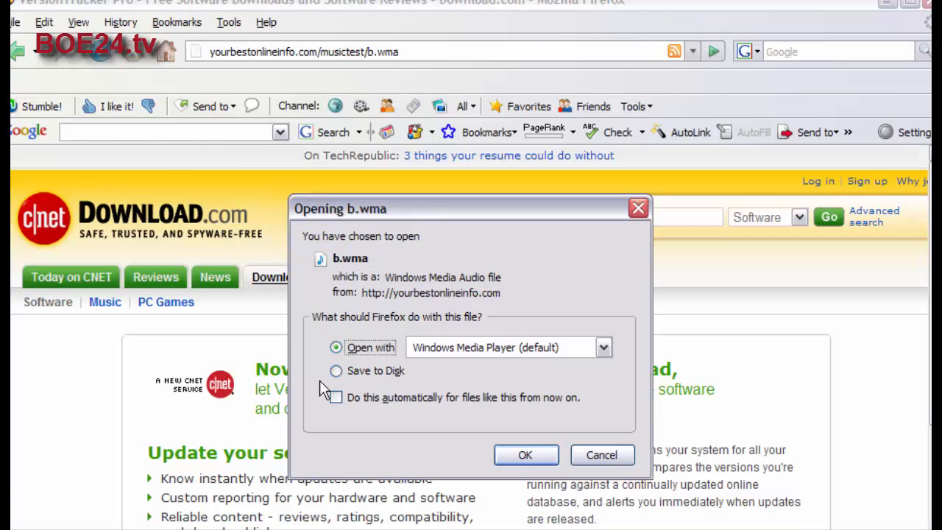
{"action": "left_click", "coordinate": [335, 371]}
{"action": "left_click", "coordinate": [525, 455]}
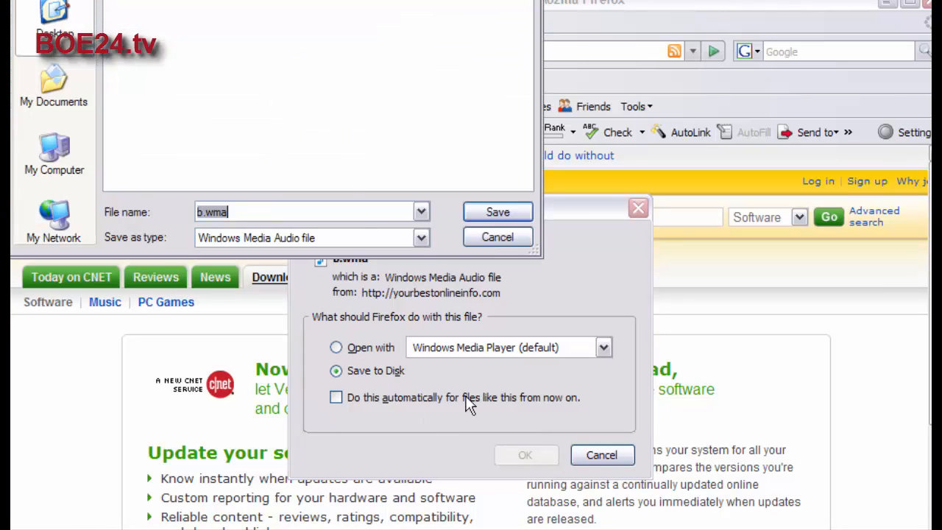
{"action": "left_click", "coordinate": [503, 213]}
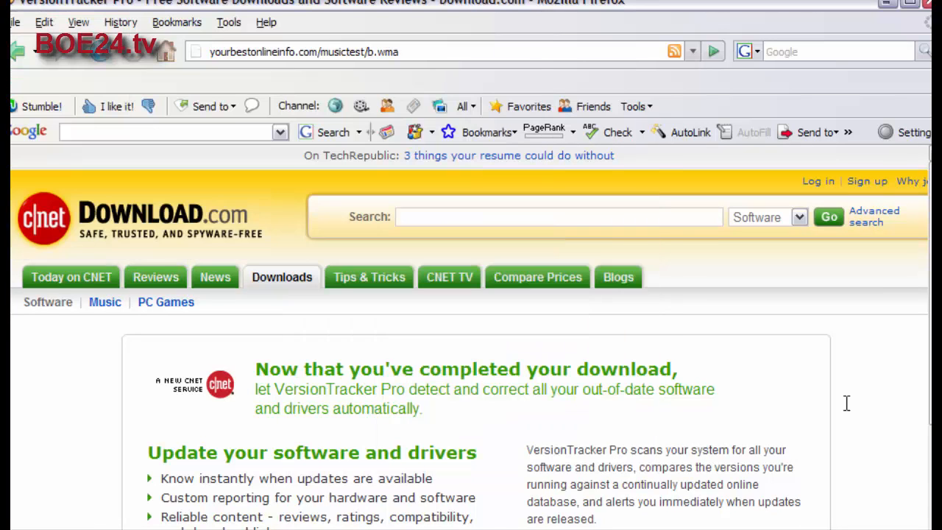